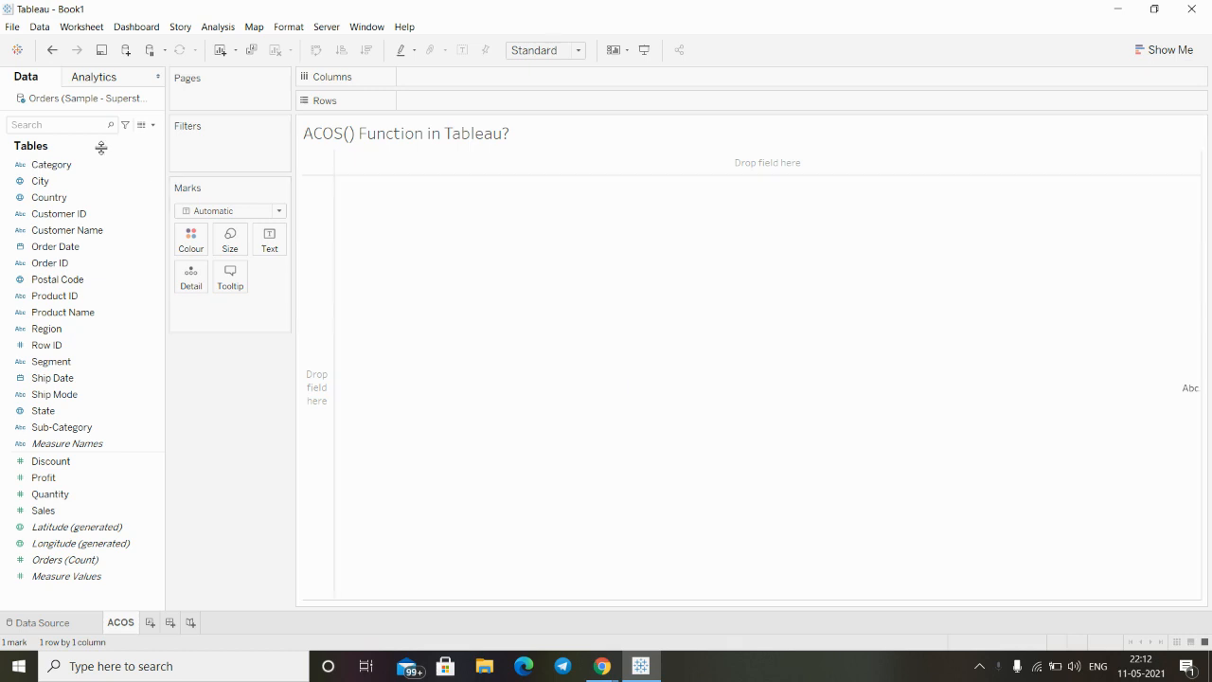
# Create a calculated field named ACOS.
pyautogui.click(153, 125)
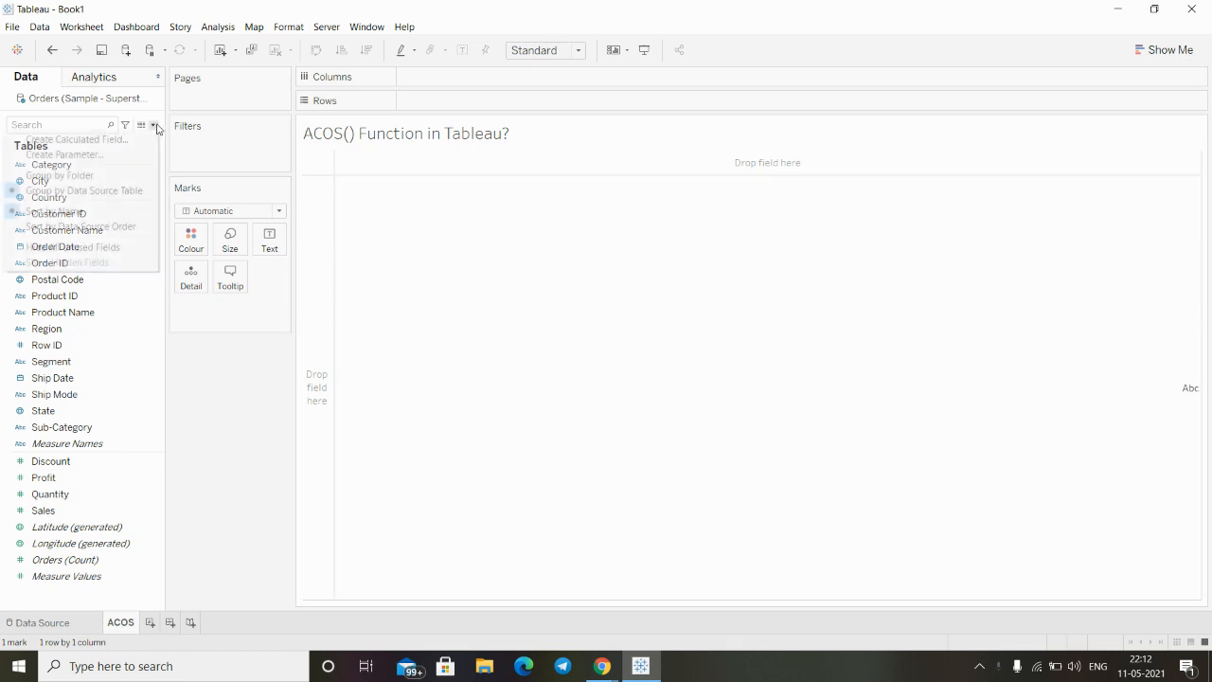
pyautogui.click(52, 139)
pyautogui.press('BackSpace')
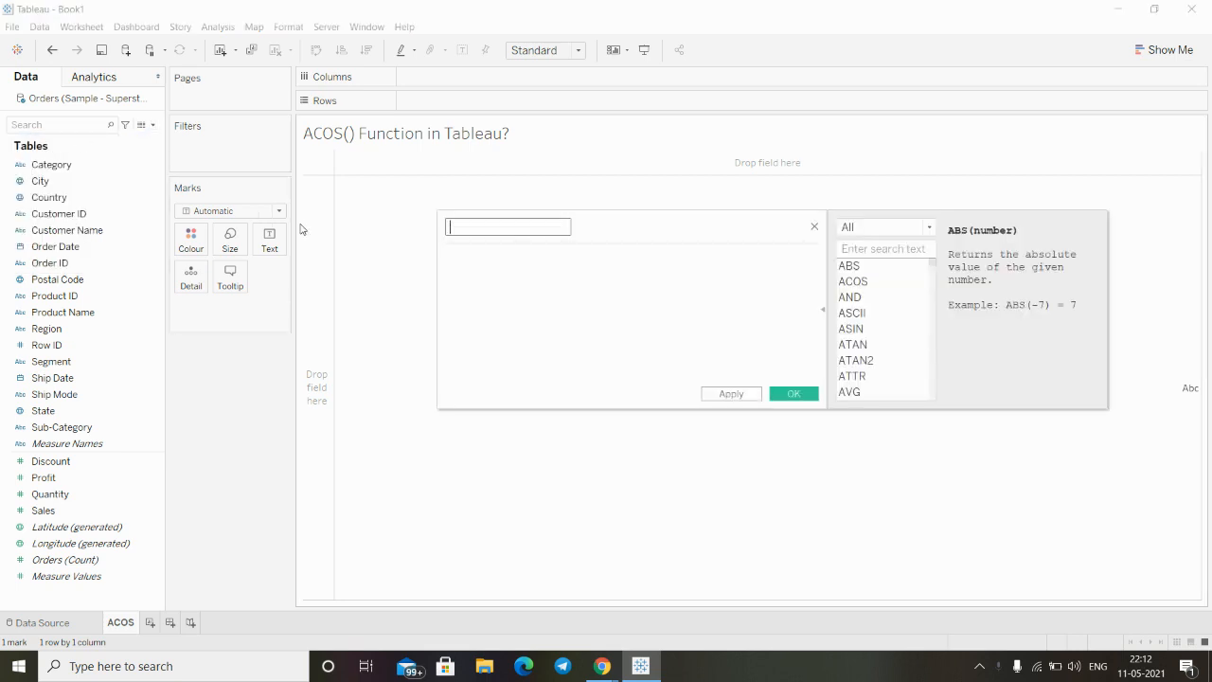
pyautogui.write('ACOS')
# Enter the formula ACOS(-1) for the ACOS field, apply it and save the calculation.
pyautogui.click(472, 273)
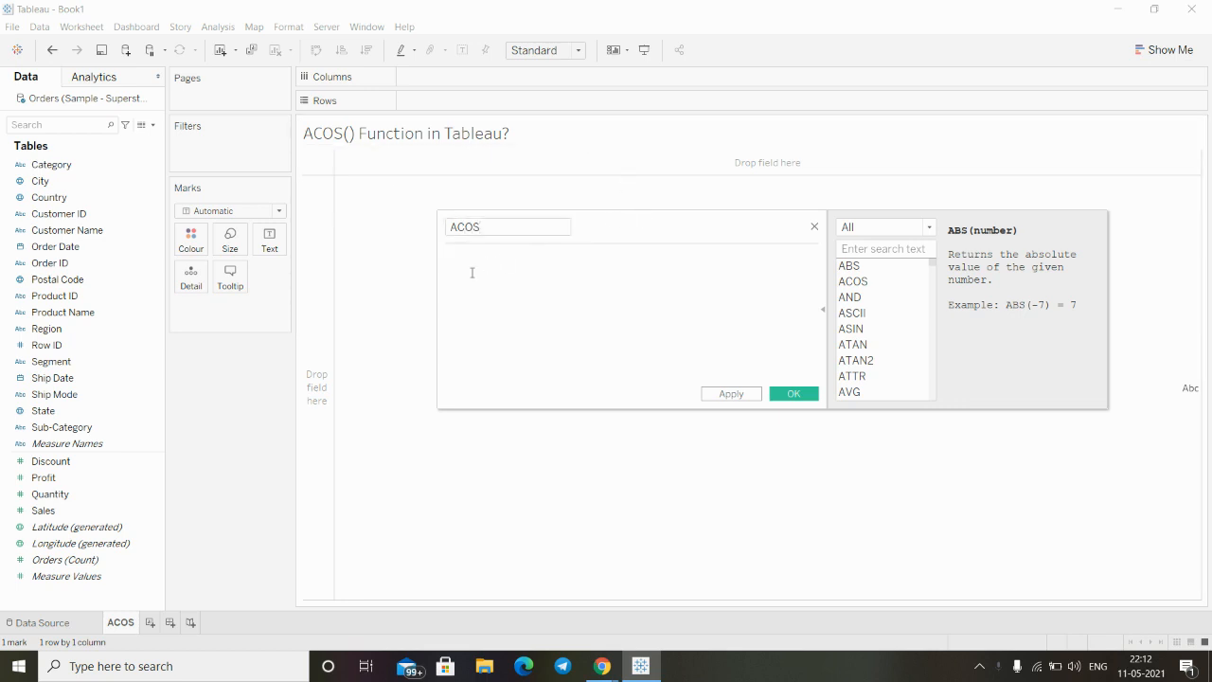
pyautogui.write('ac')
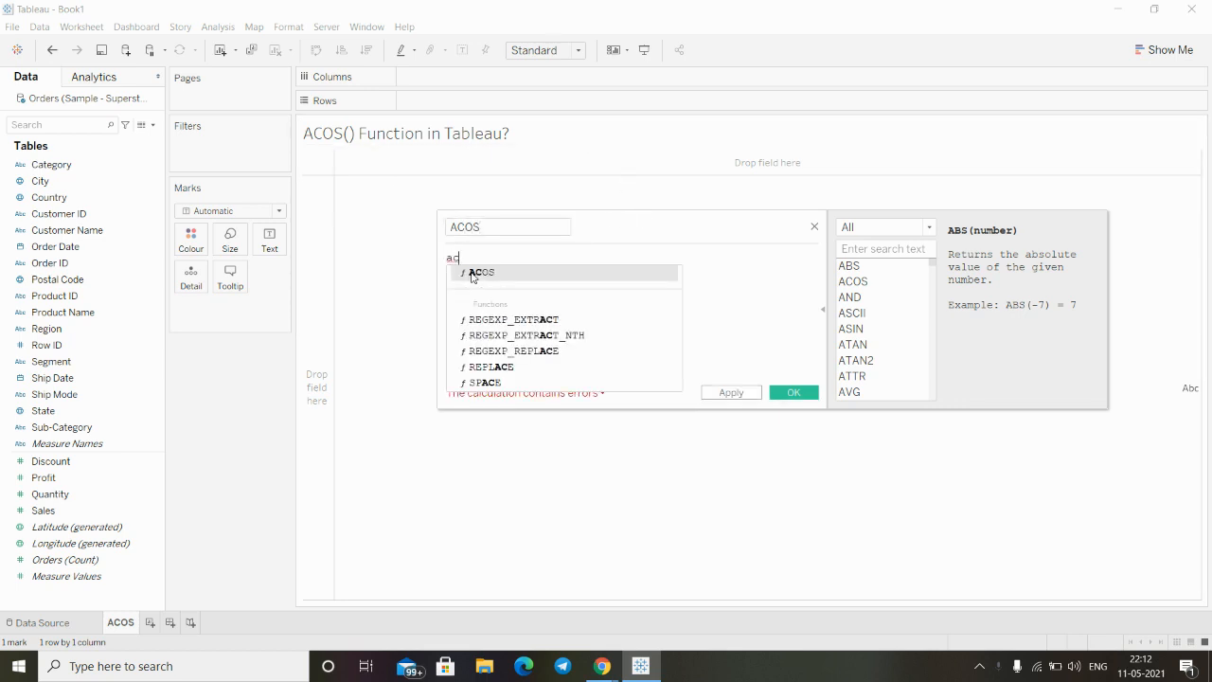
pyautogui.click(472, 274)
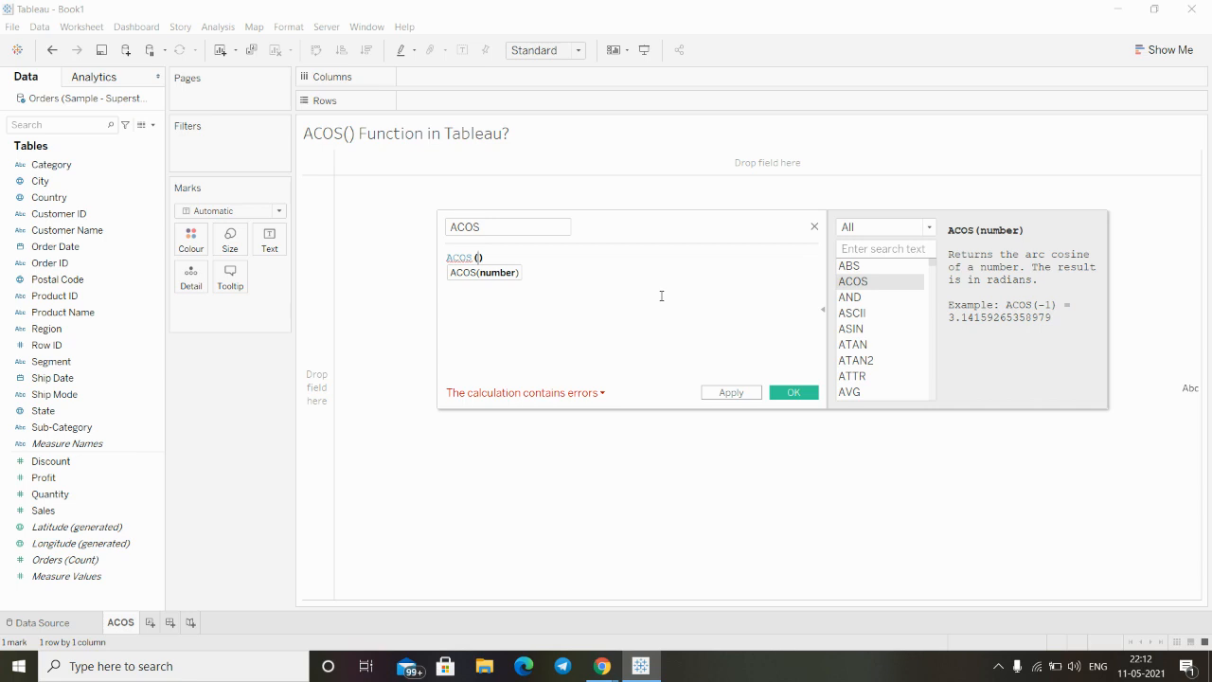
pyautogui.write('-')
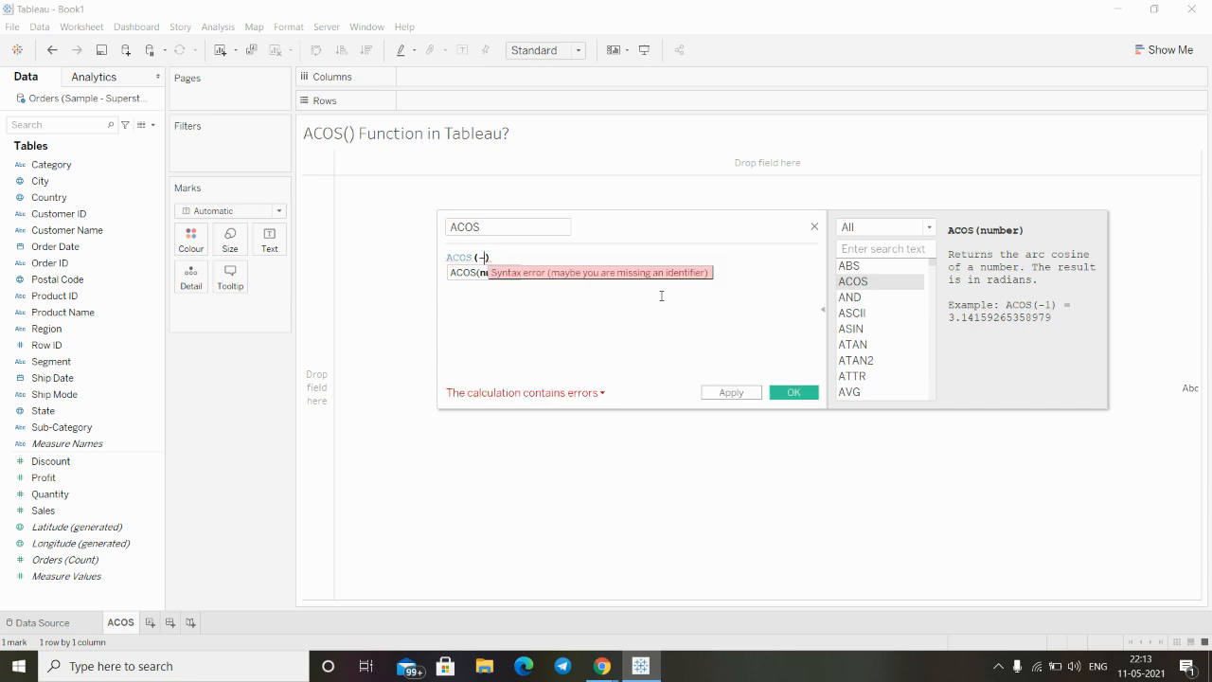
pyautogui.write('1')
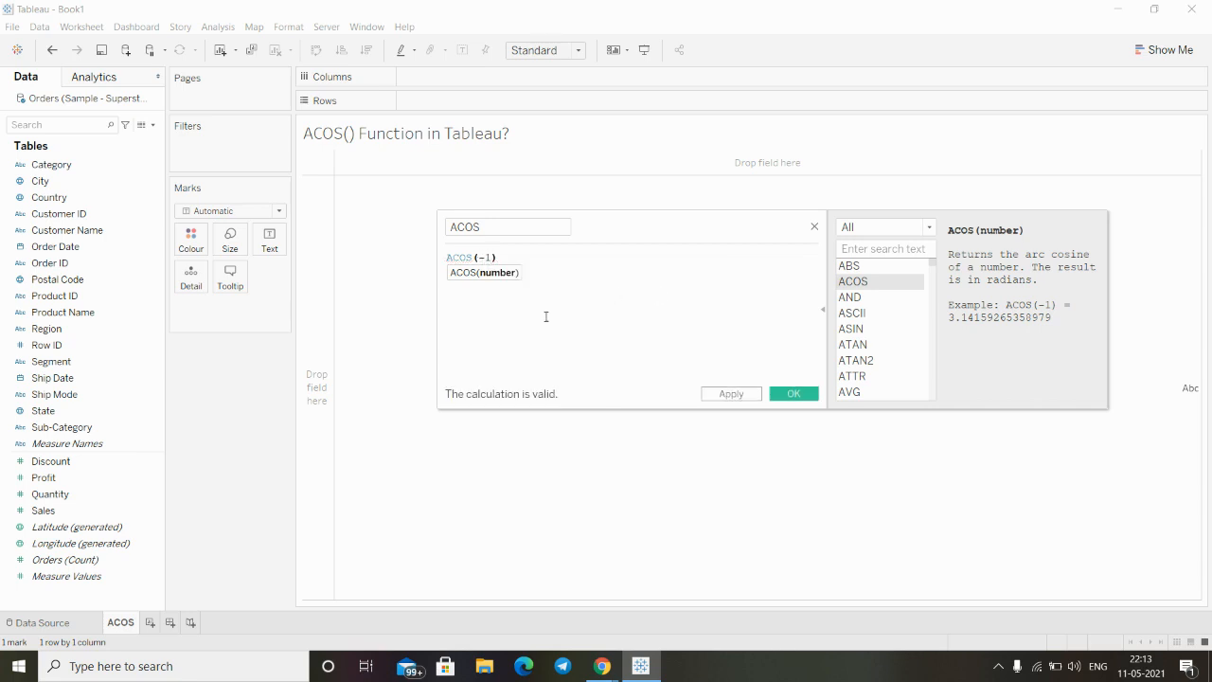
pyautogui.click(731, 394)
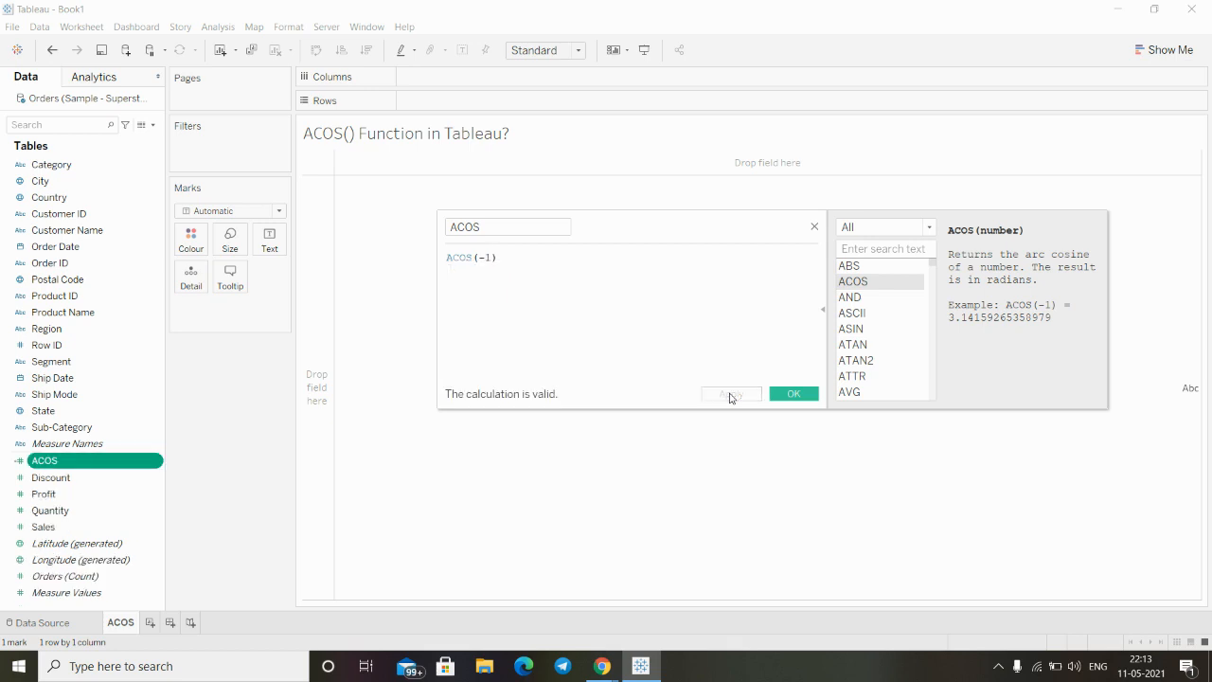
pyautogui.click(794, 394)
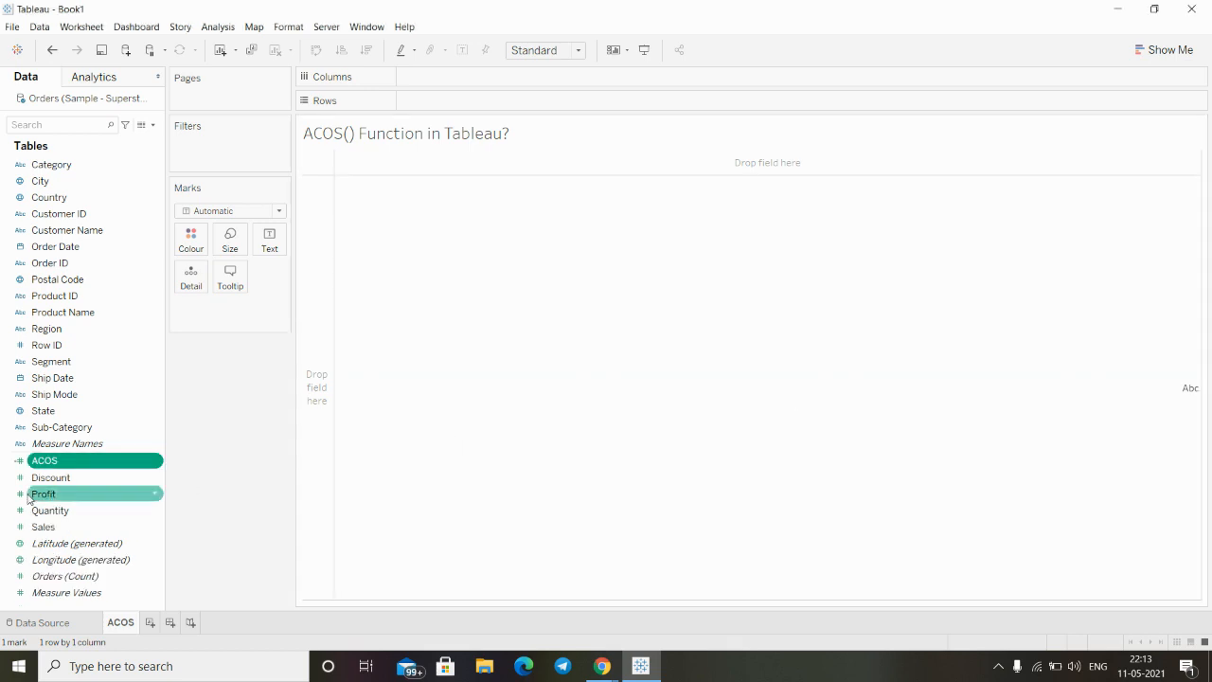
# Show the ACOS field as text in the view and set its aggregation to Average.
pyautogui.moveTo(40, 461); pyautogui.dragTo(267, 243)
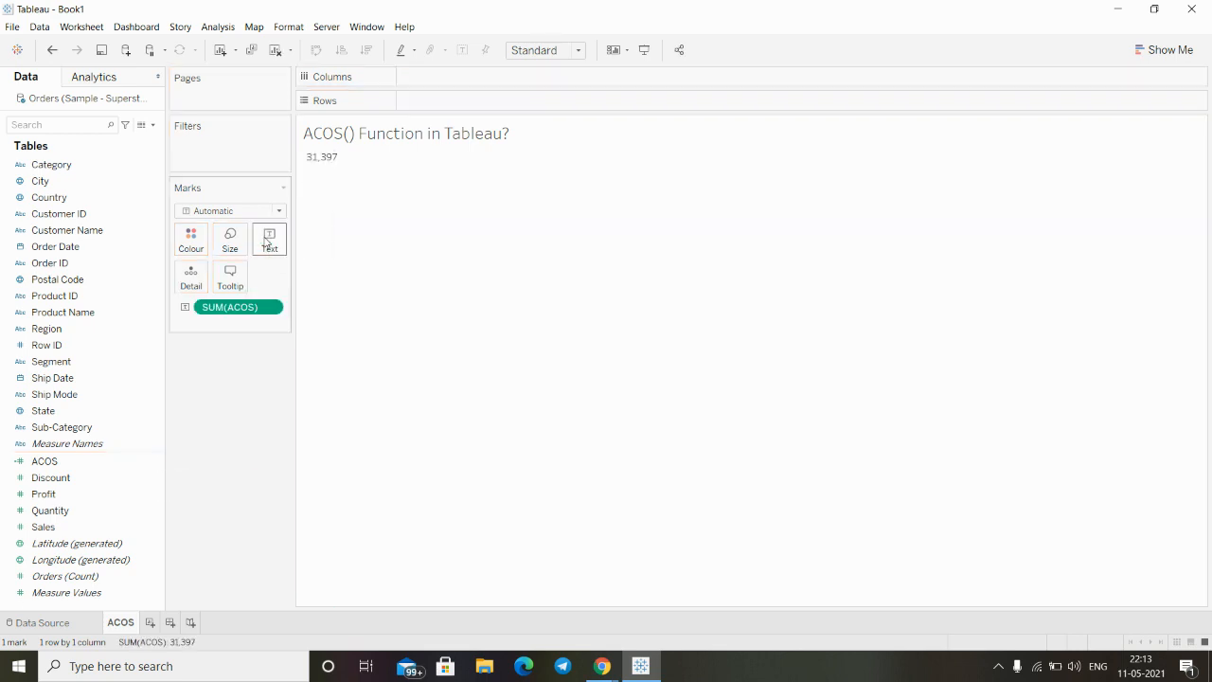
pyautogui.rightClick(272, 307)
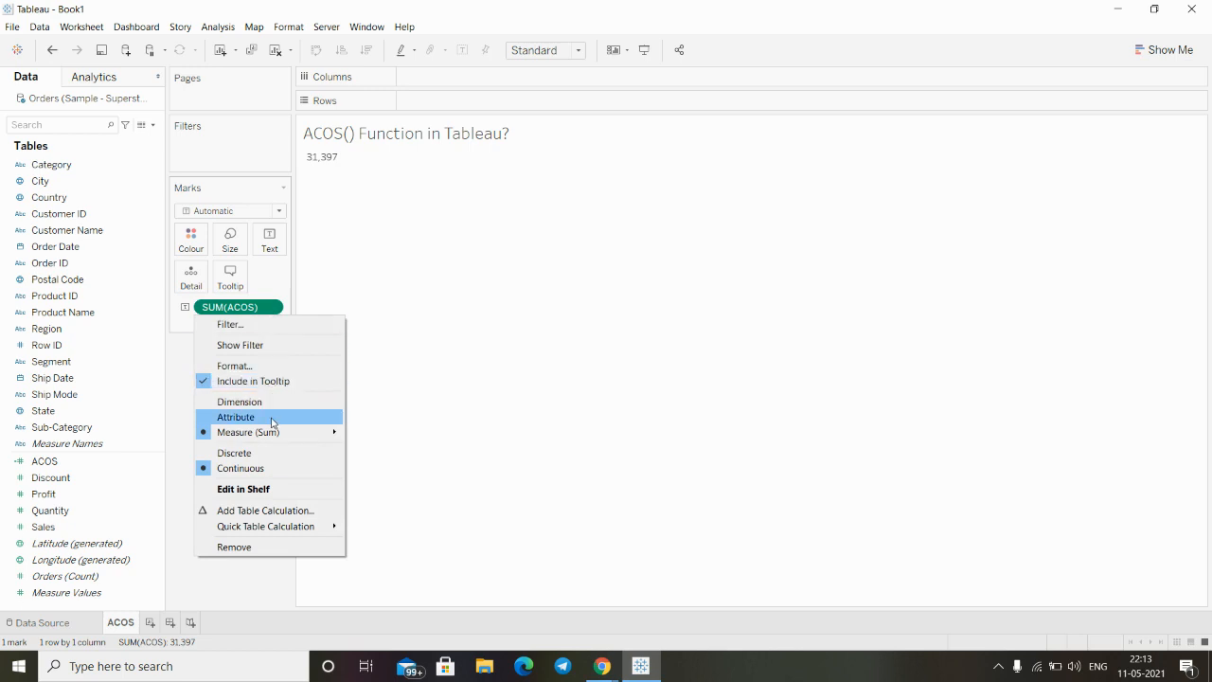
pyautogui.moveTo(272, 433)
pyautogui.click(396, 453)
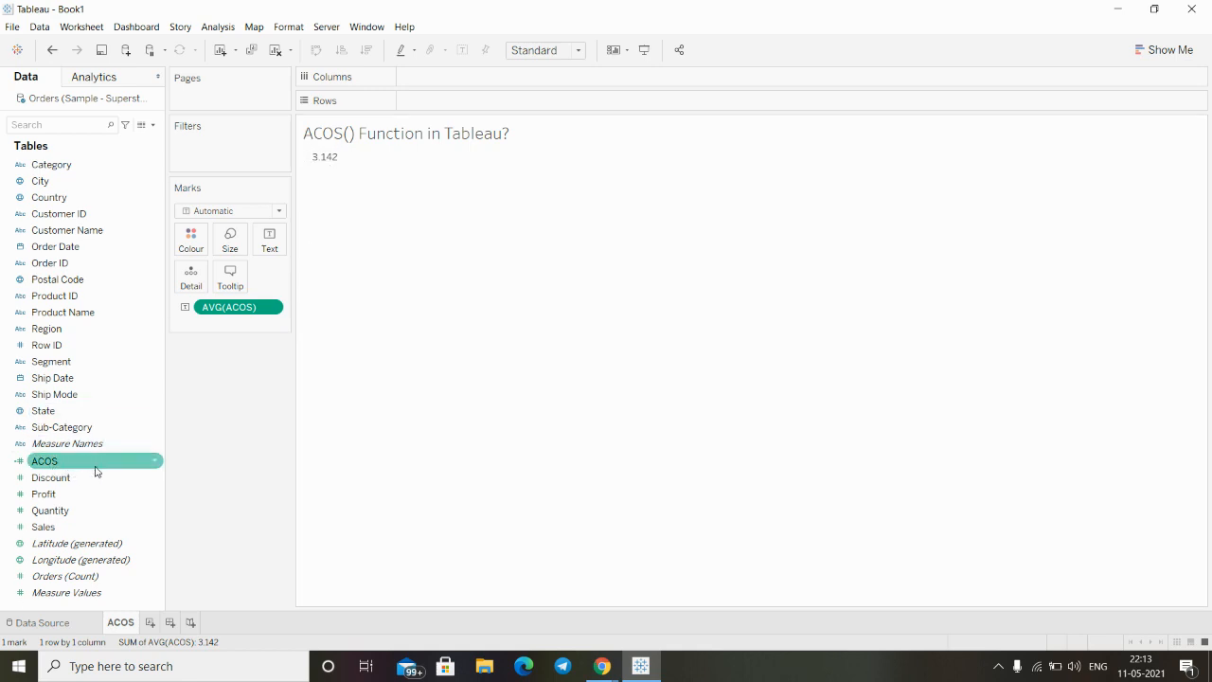
# Review the ACOS field's formula and the function's description and example against the value in the view.
pyautogui.rightClick(126, 460)
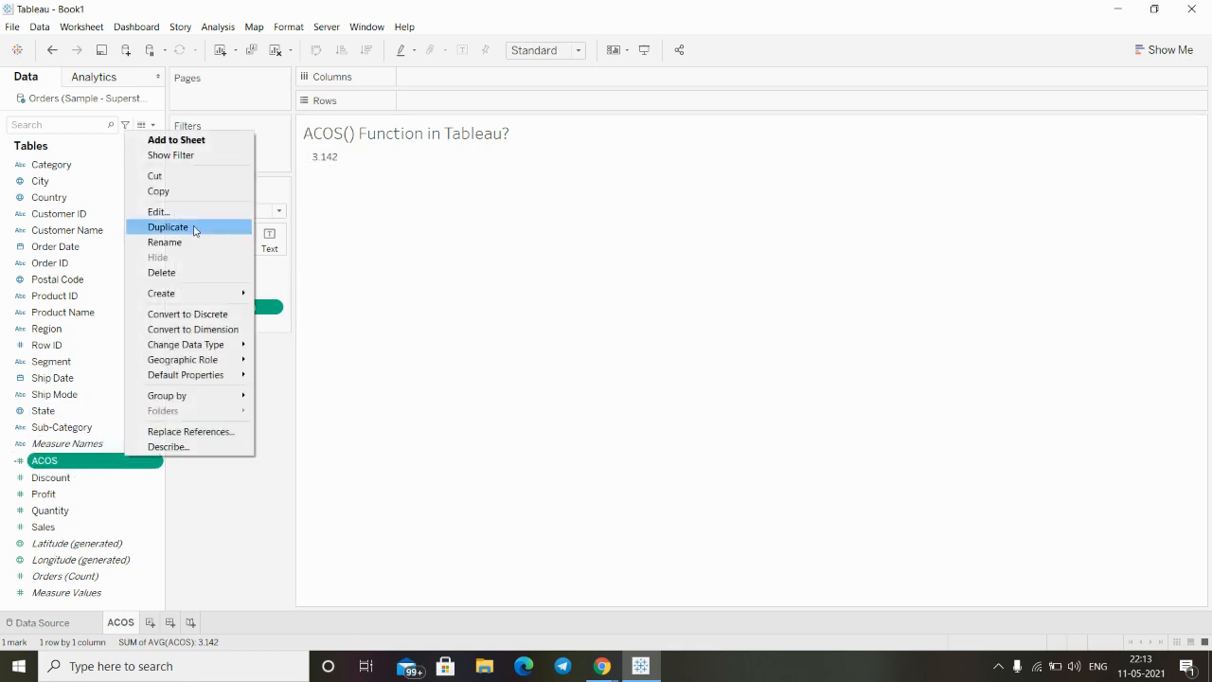
pyautogui.click(158, 211)
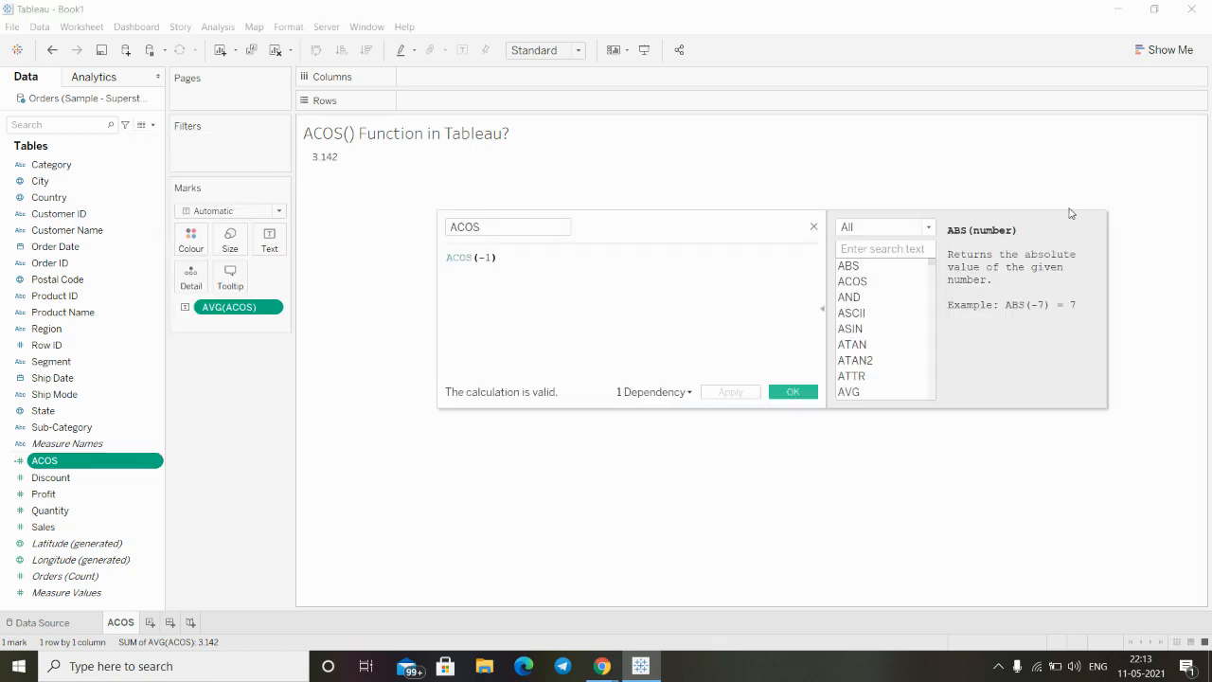
pyautogui.click(458, 258)
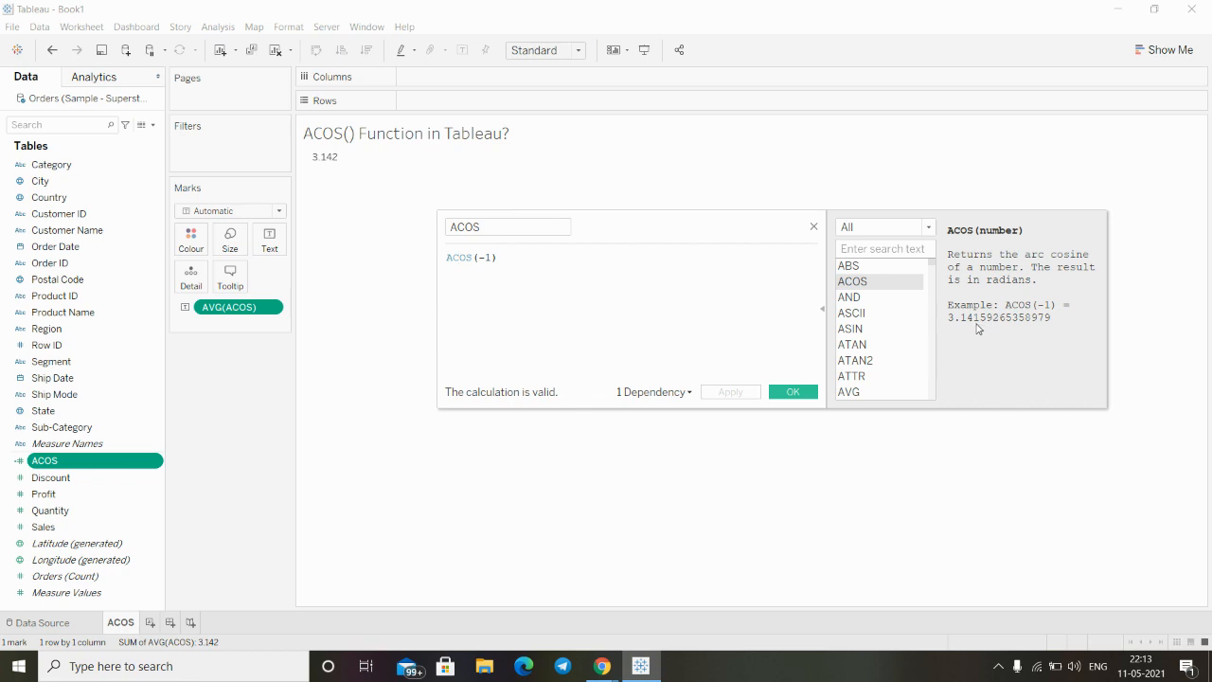
pyautogui.moveTo(329, 161)
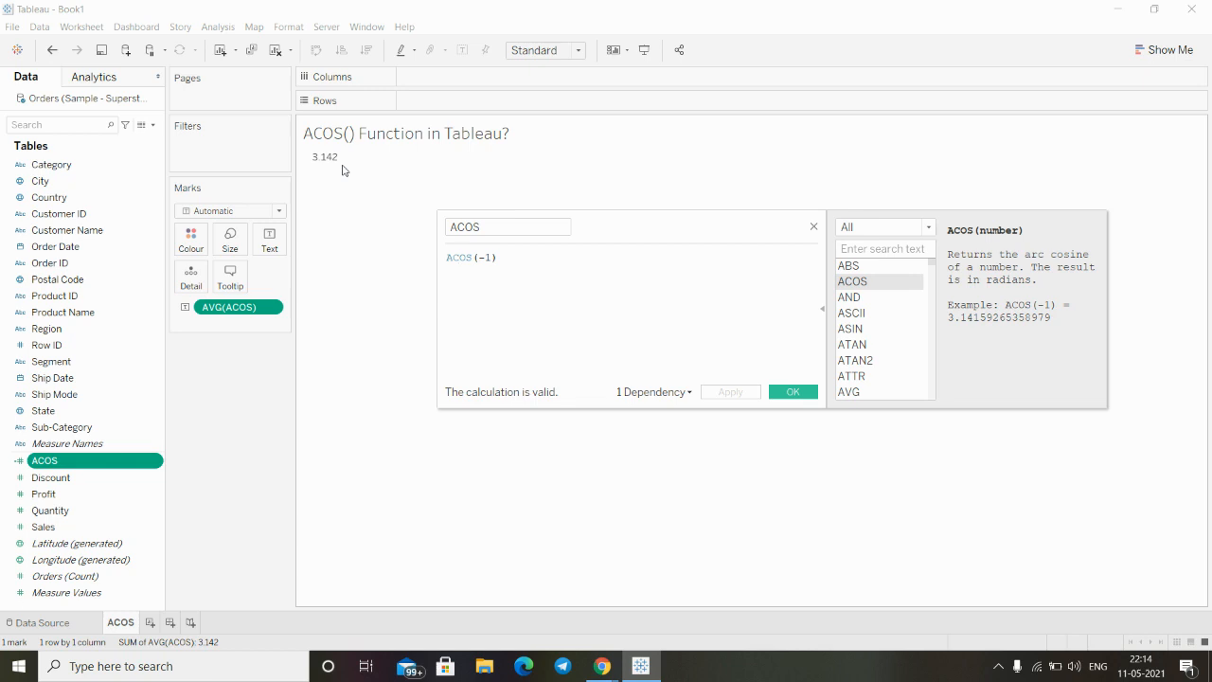
pyautogui.click(798, 394)
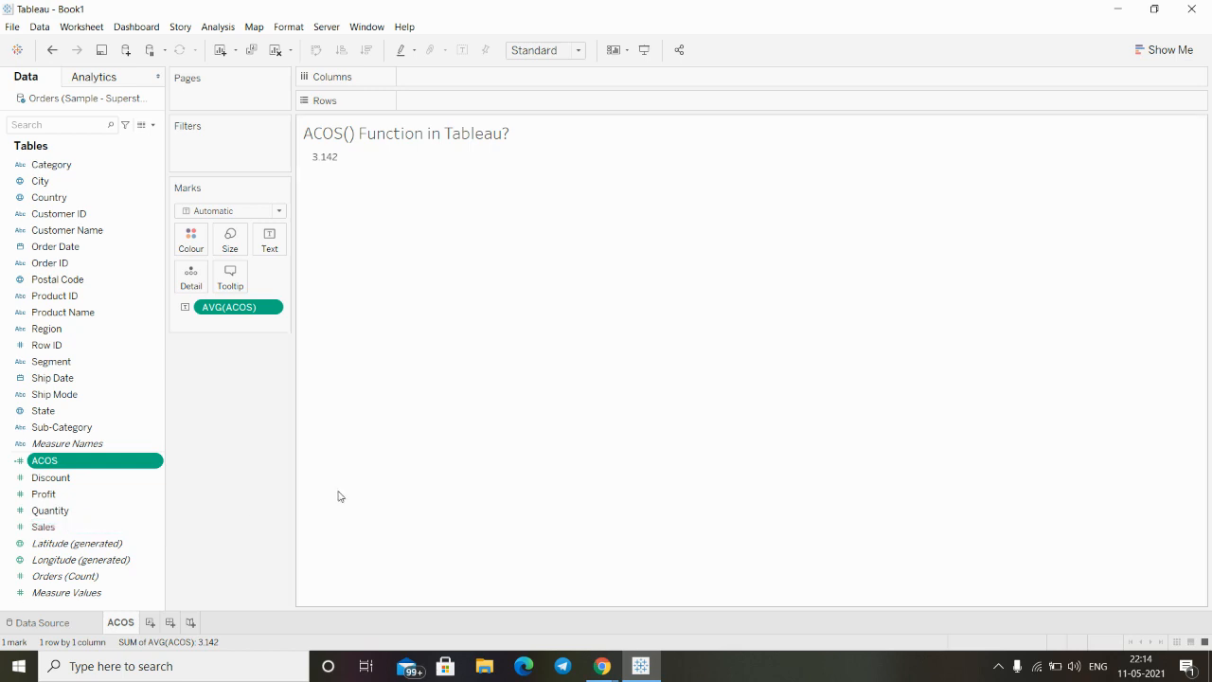
# Remove the ACOS measure from the view and change the field's formula to ACOS([Discount]).
pyautogui.moveTo(241, 309); pyautogui.dragTo(257, 21)
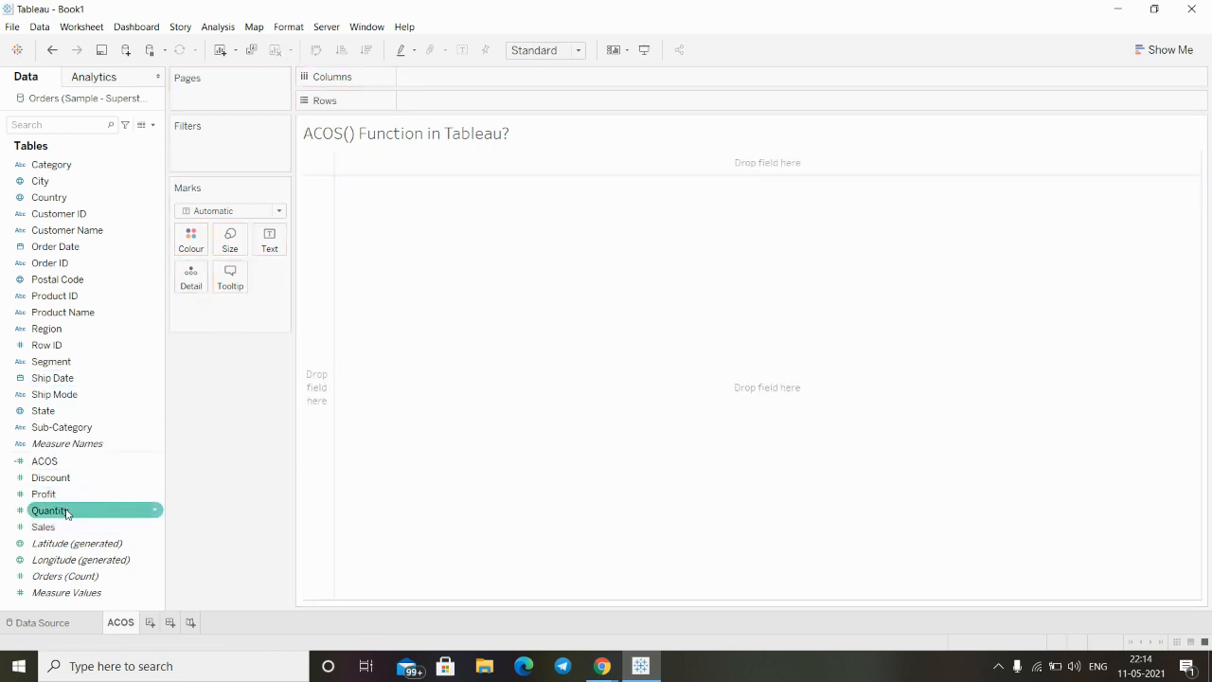
pyautogui.rightClick(92, 472)
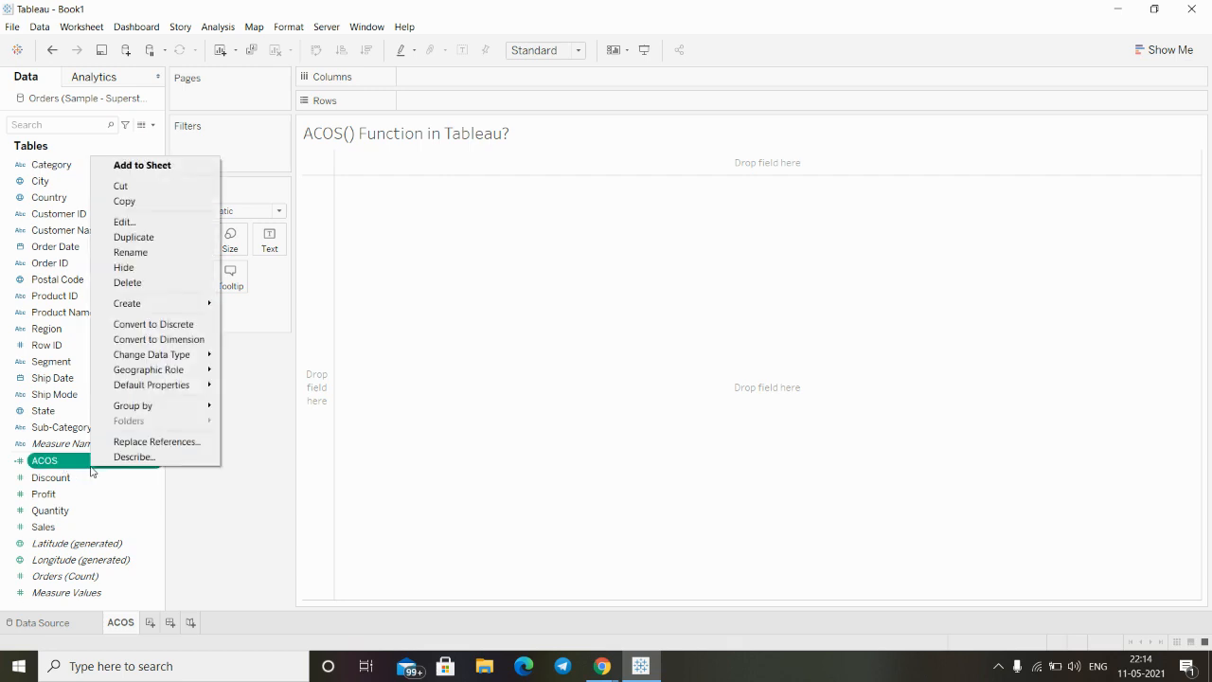
pyautogui.click(128, 227)
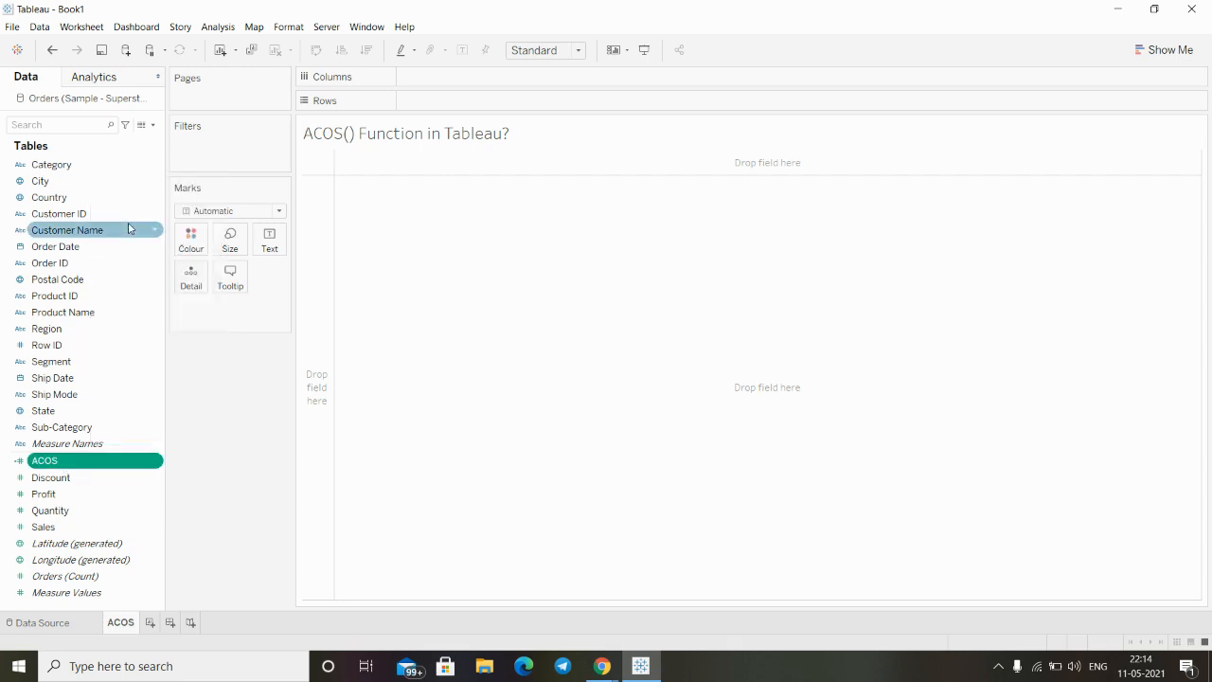
pyautogui.click(492, 257)
pyautogui.press('BackSpace')
pyautogui.press('BackSpace')
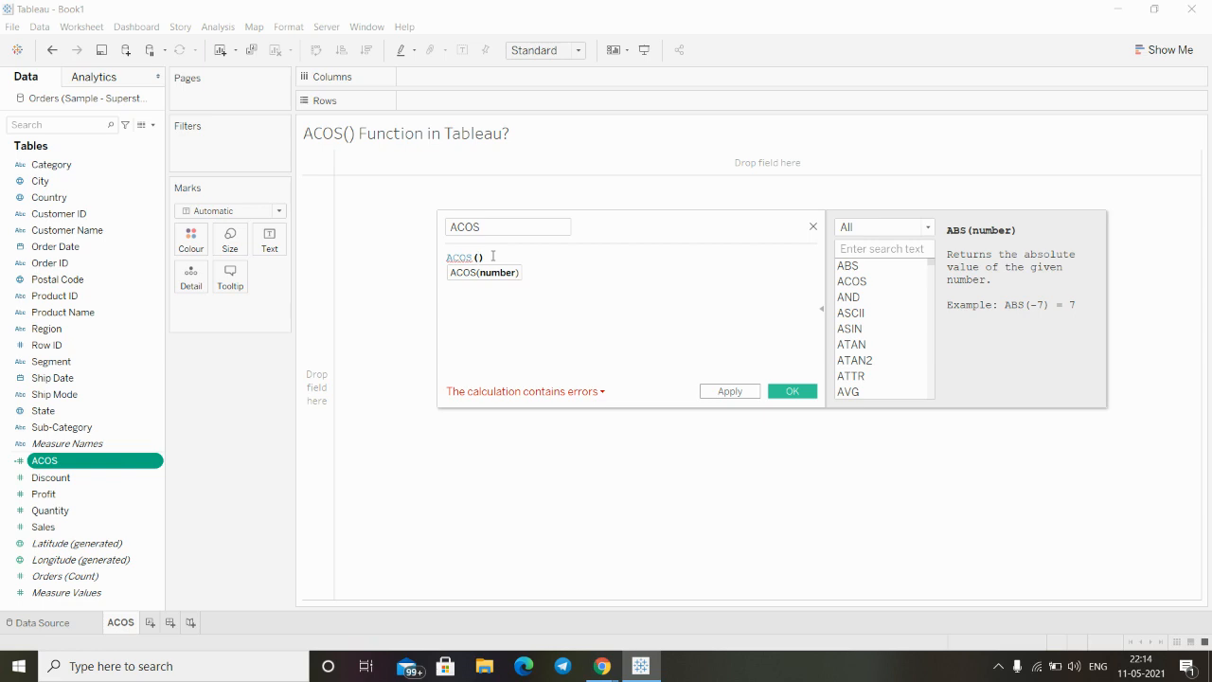
pyautogui.write('do')
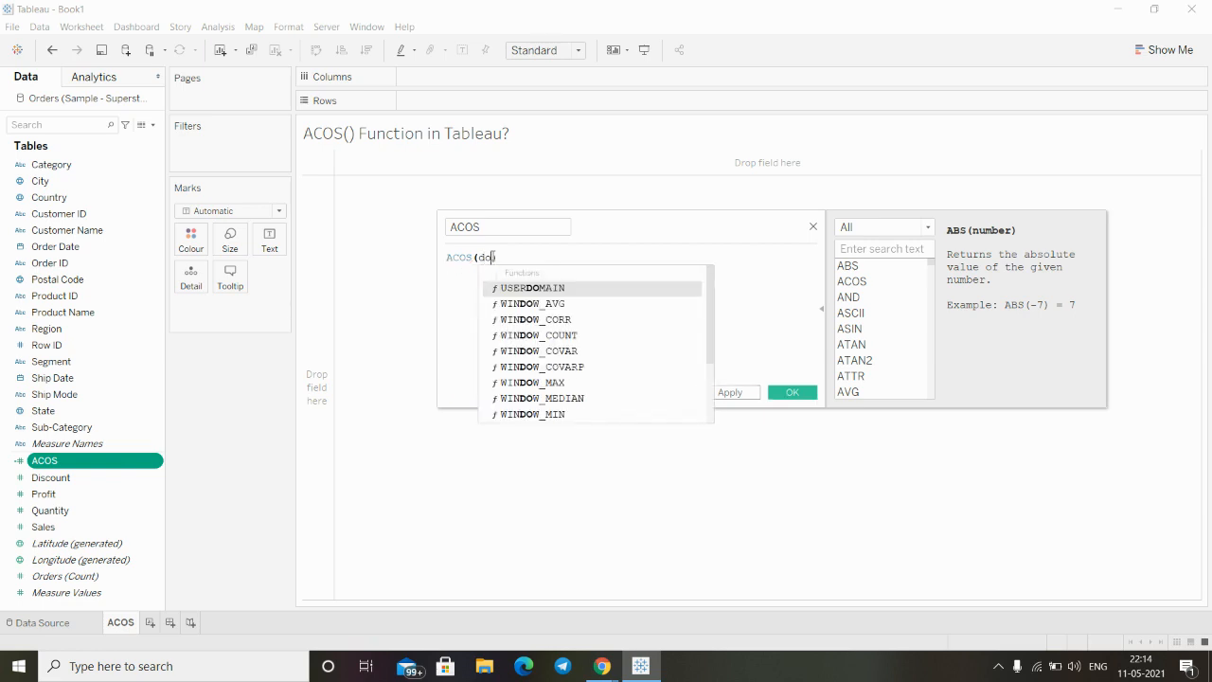
pyautogui.press('BackSpace')
pyautogui.write('is')
pyautogui.press('Return')
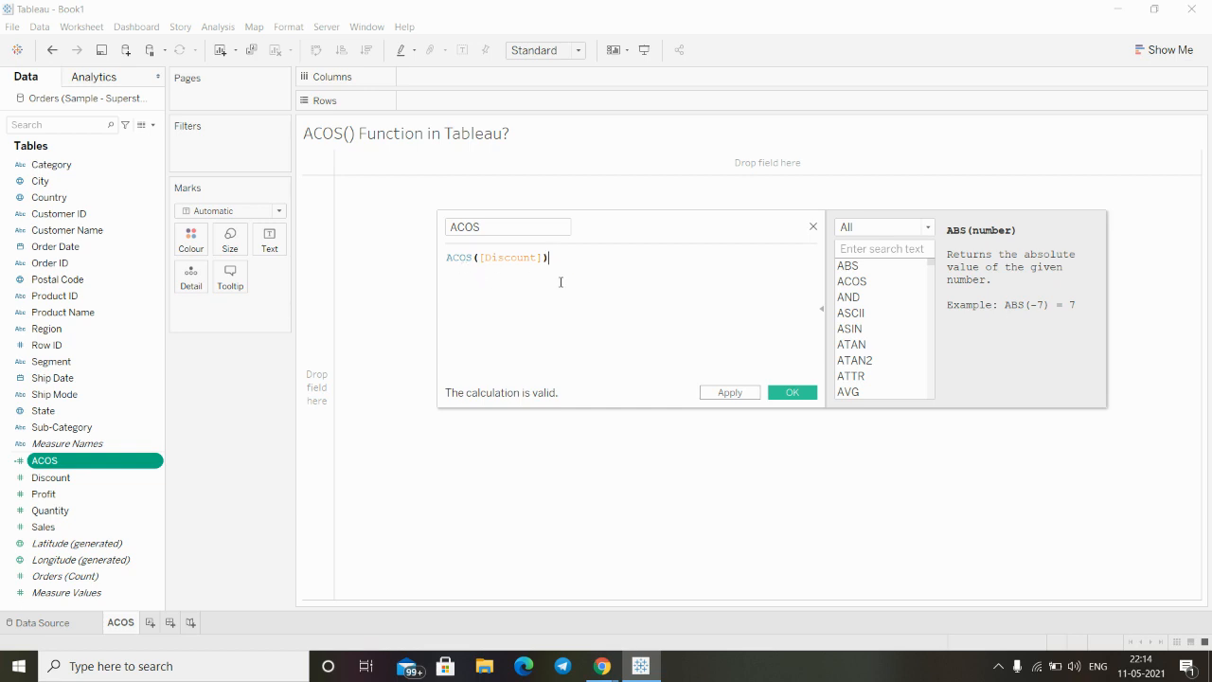
pyautogui.click(730, 392)
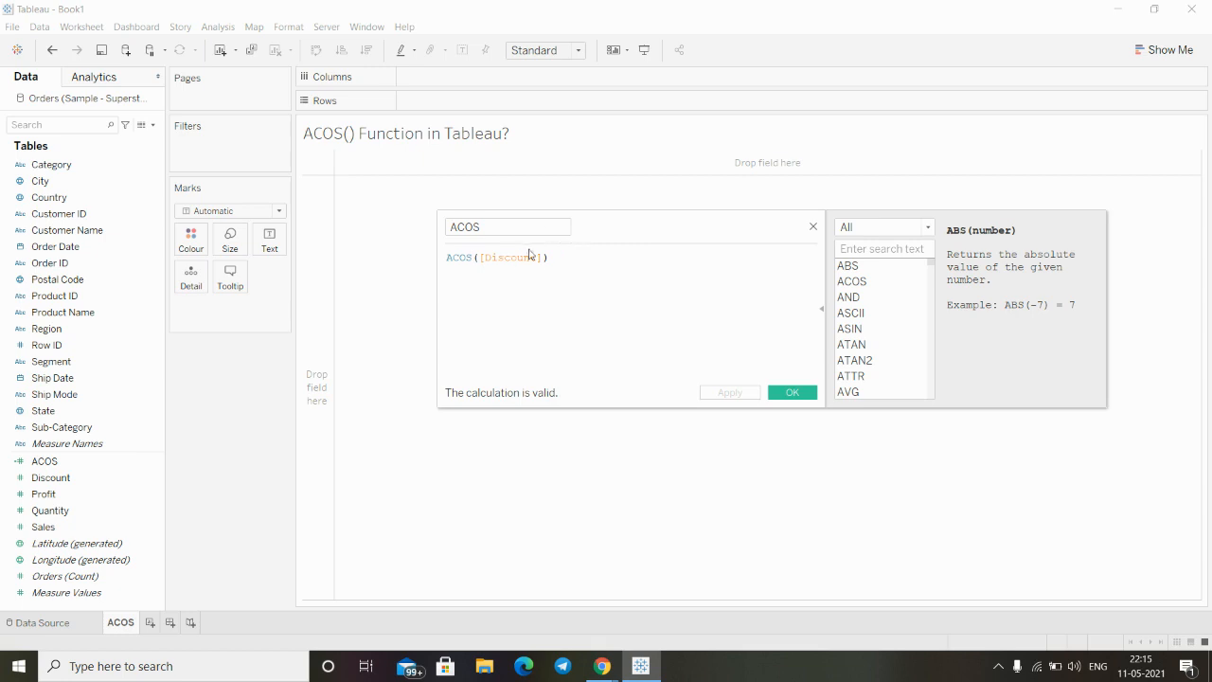
pyautogui.click(791, 392)
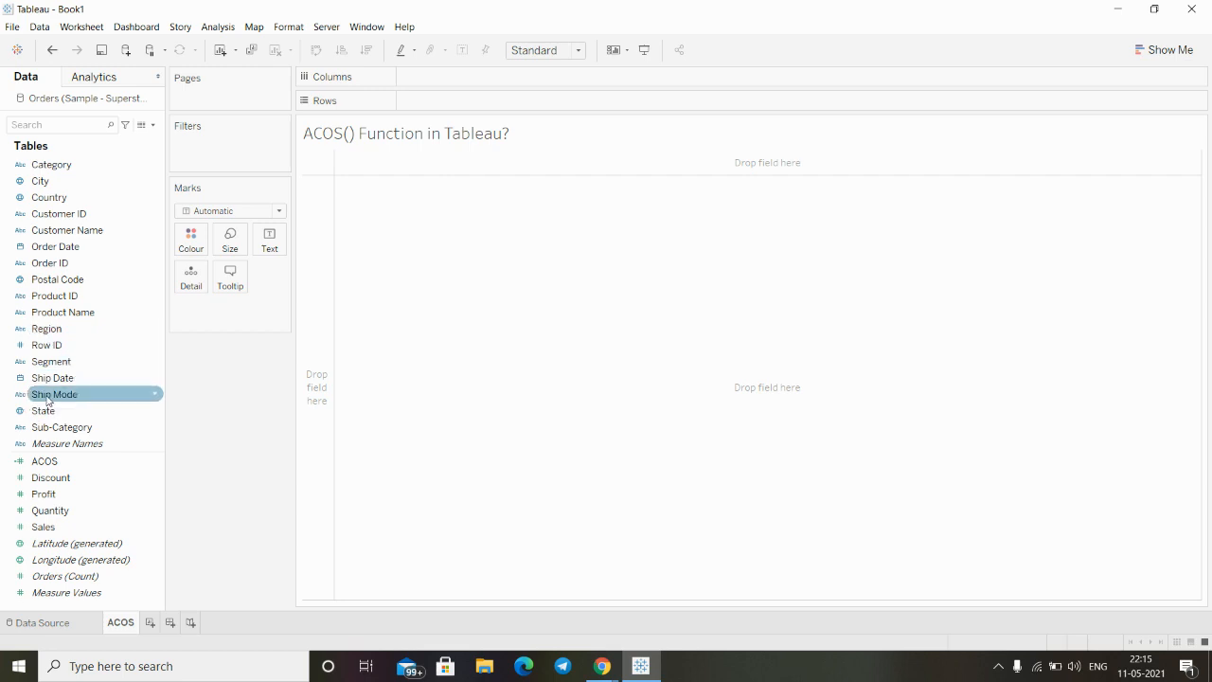
# Build a text table with Ship Mode as rows and the Discount and ACOS measures as values.
pyautogui.moveTo(46, 398); pyautogui.dragTo(419, 103)
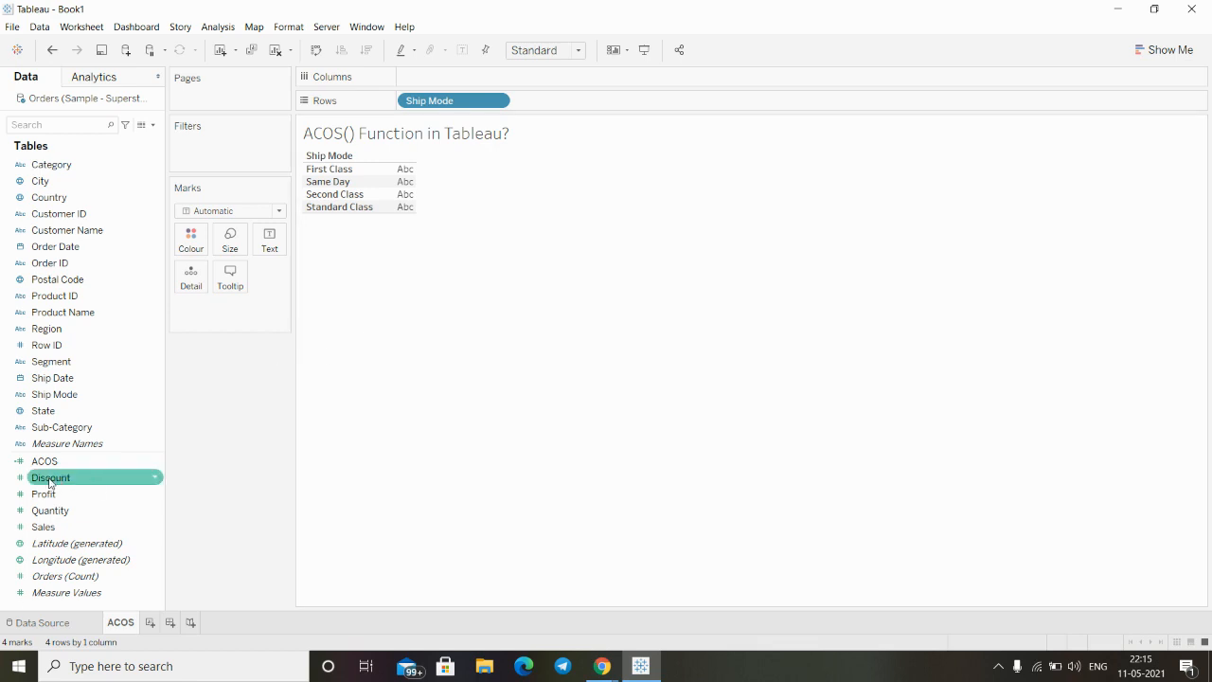
pyautogui.moveTo(50, 481); pyautogui.dragTo(405, 189)
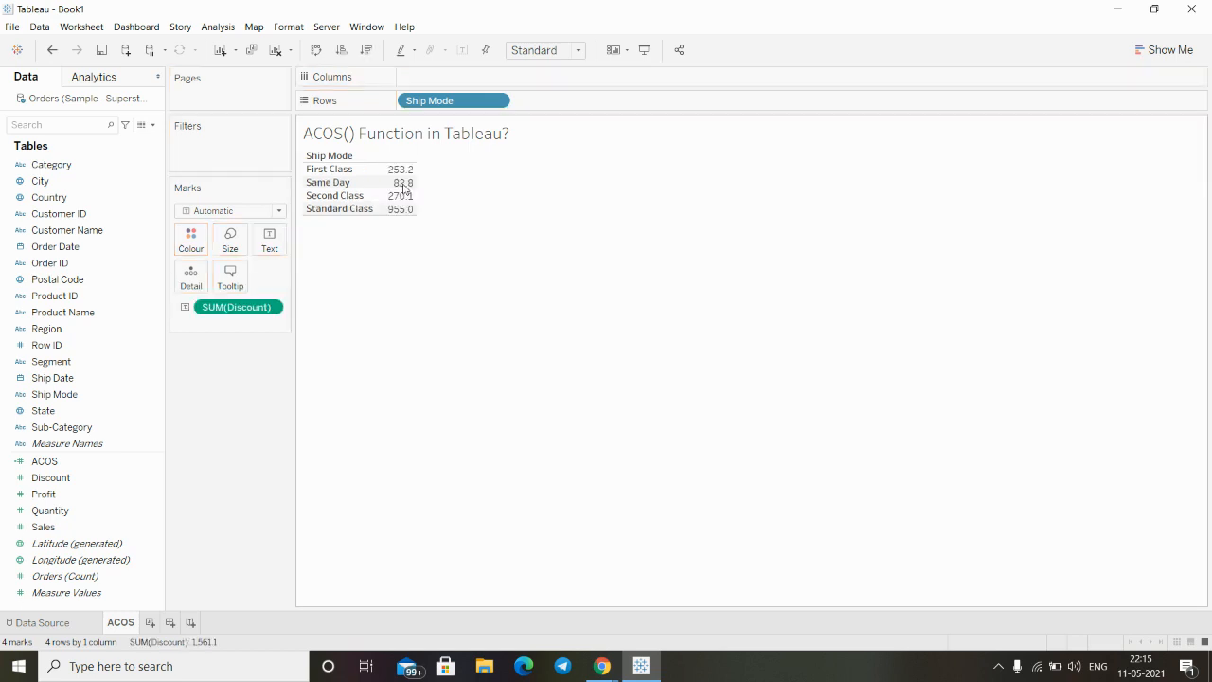
pyautogui.click(36, 461)
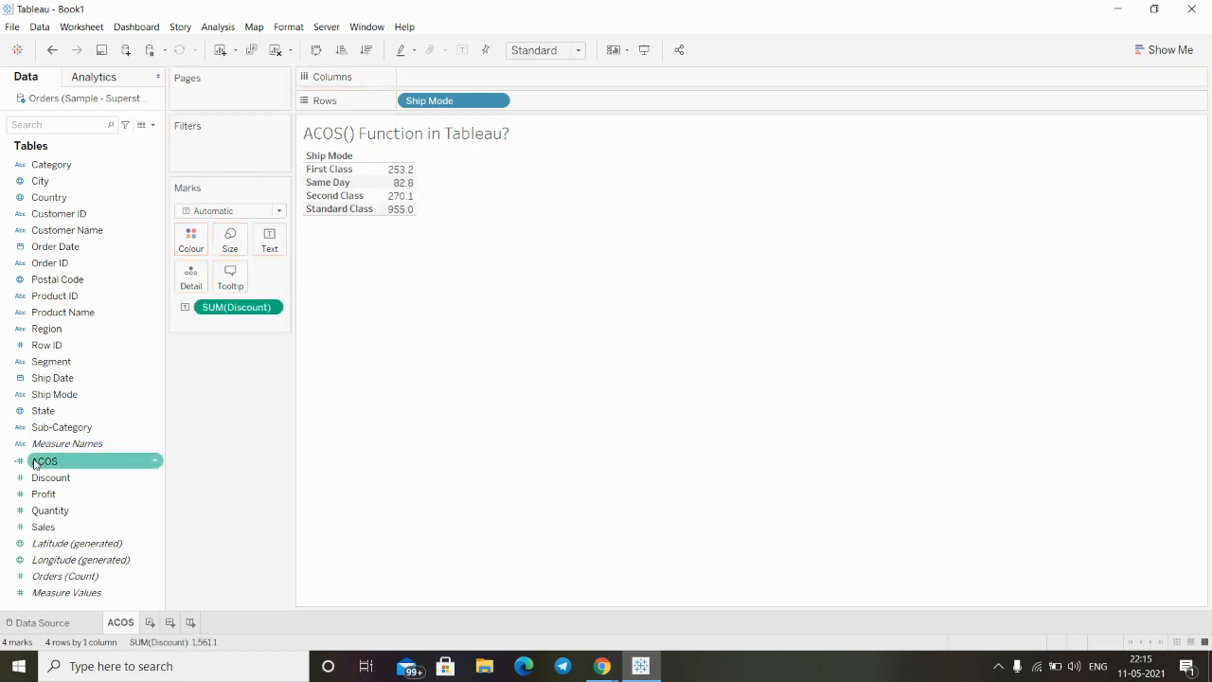
pyautogui.moveTo(34, 464); pyautogui.dragTo(412, 185)
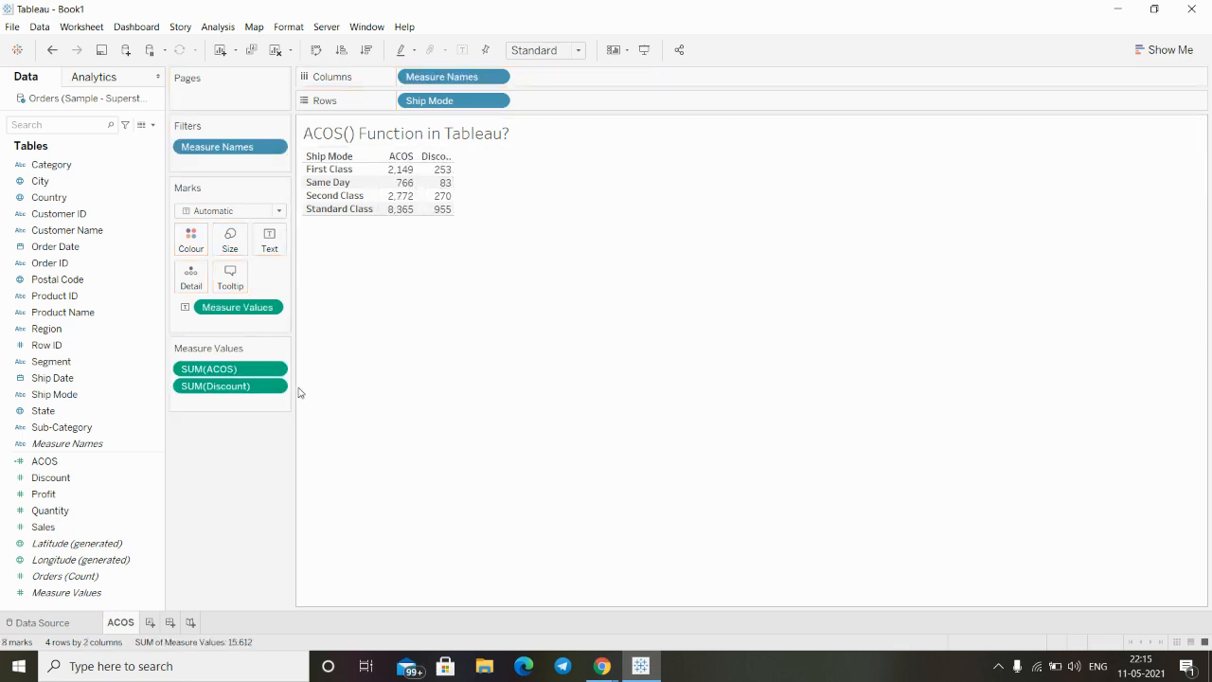
# Try the Average aggregation on the ACOS measure in the table and return it to Sum.
pyautogui.click(276, 371)
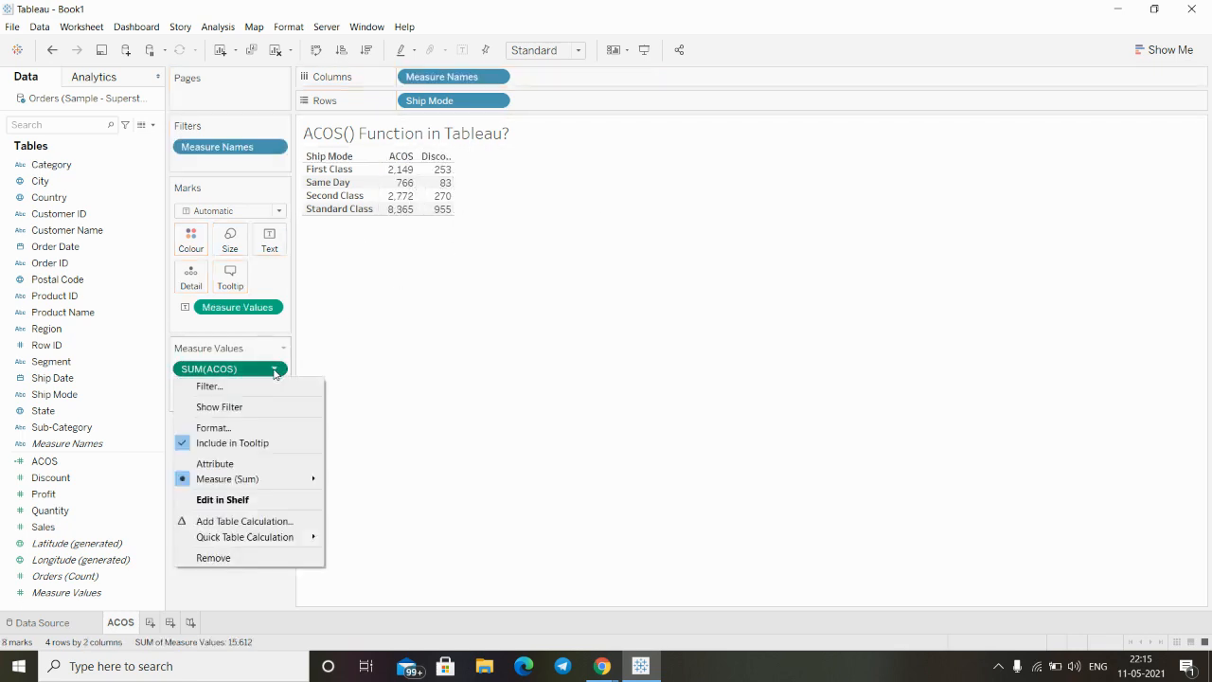
pyautogui.moveTo(275, 479)
pyautogui.click(360, 496)
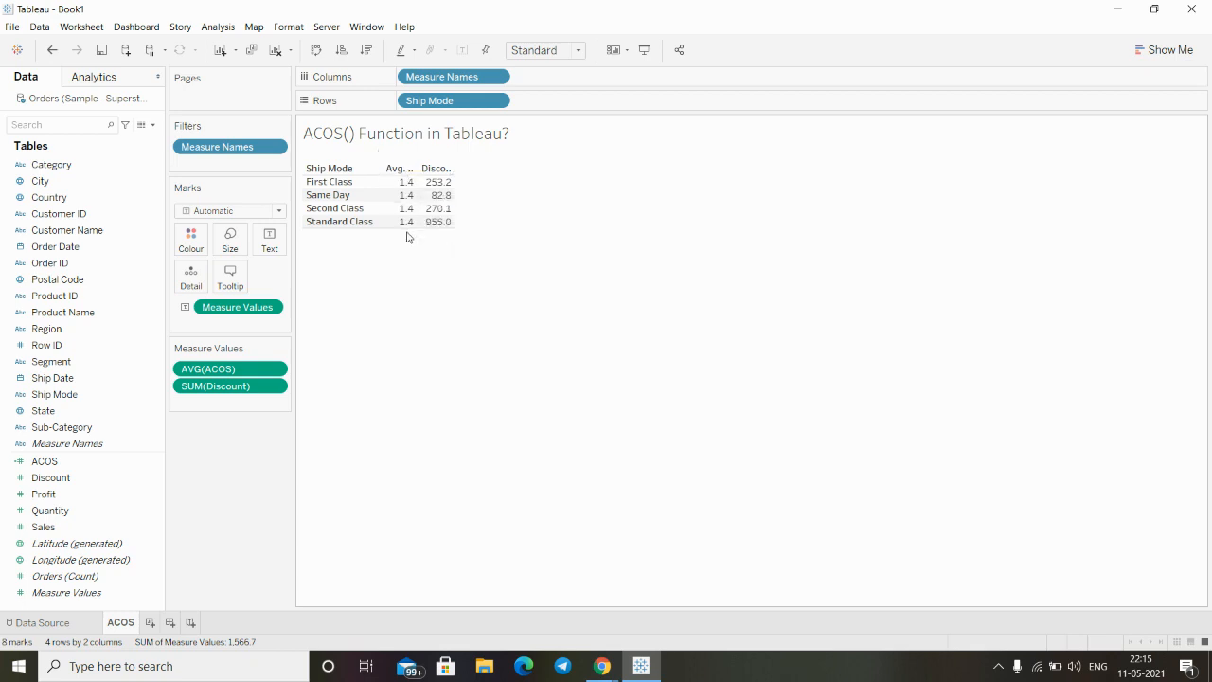
pyautogui.click(273, 369)
pyautogui.moveTo(293, 478)
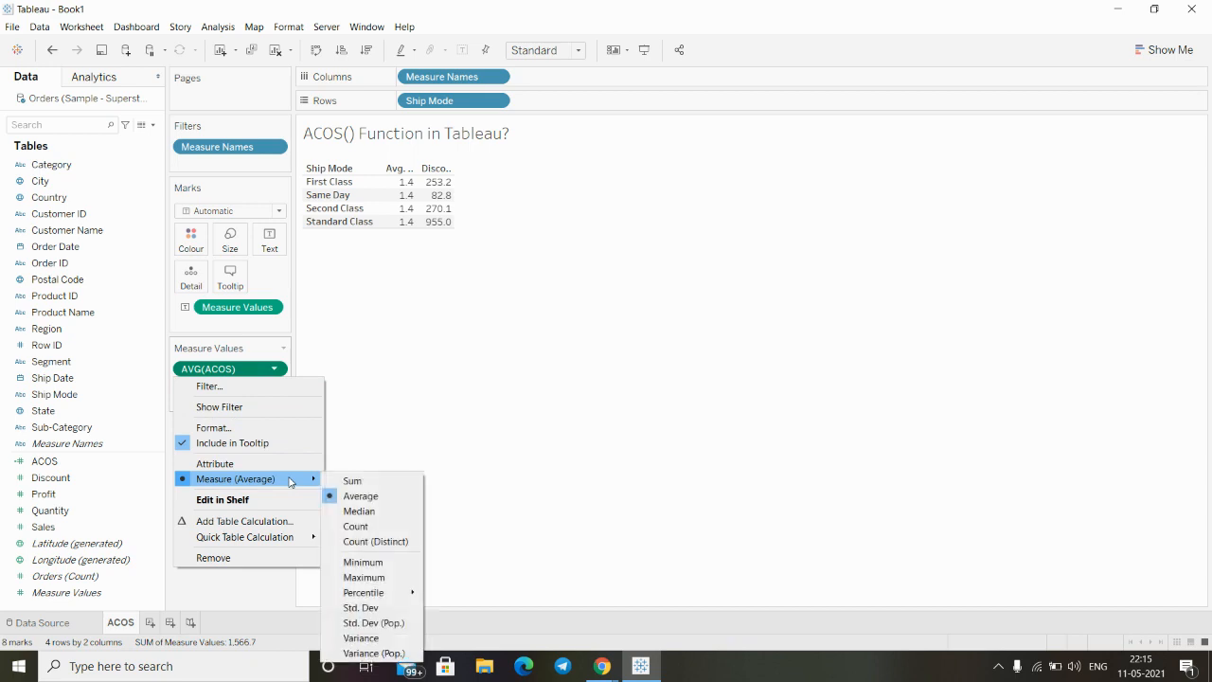
pyautogui.click(341, 483)
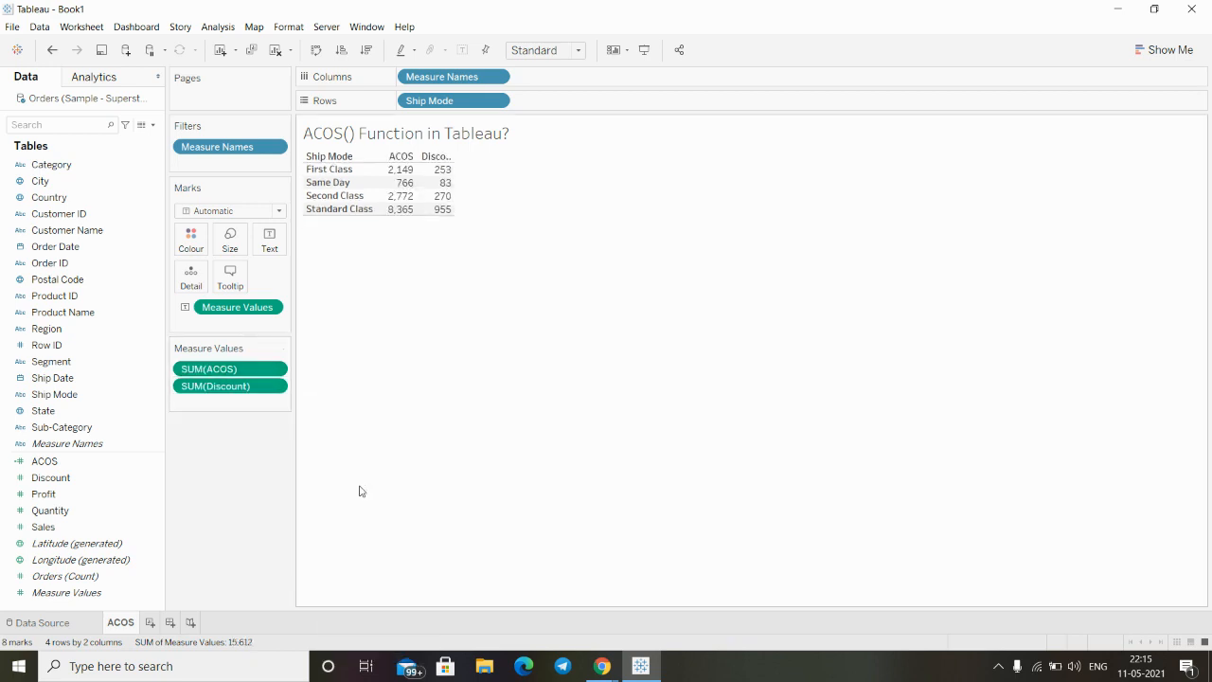